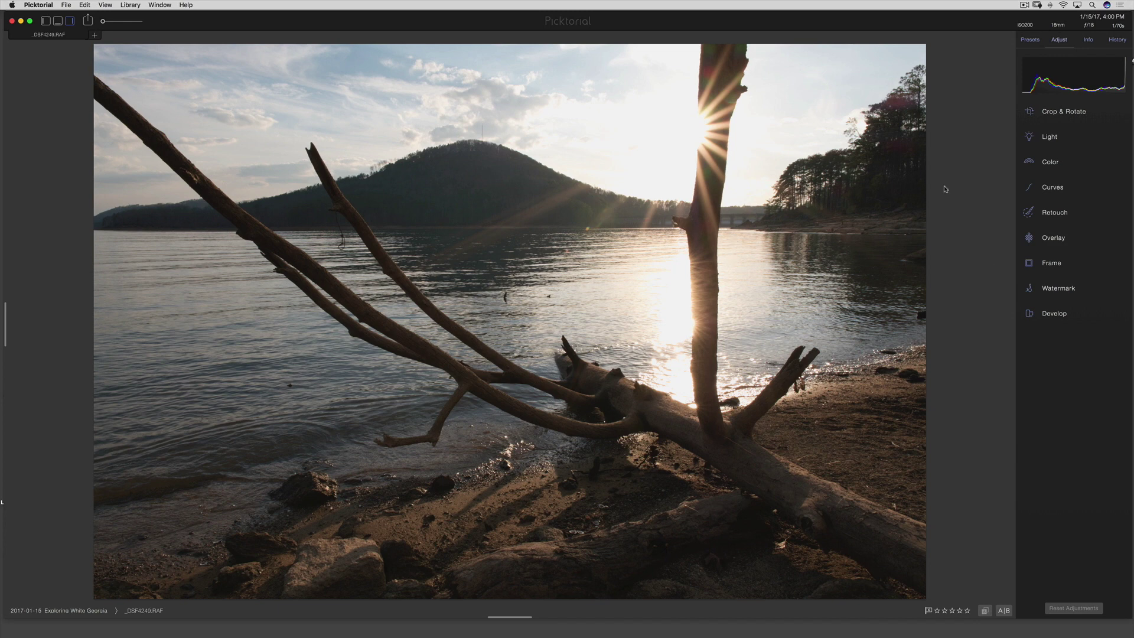
Step: Switch the lakeside photo's Develop profile to Camera Velvia/VIVID for richer colour
left_click(1049, 314)
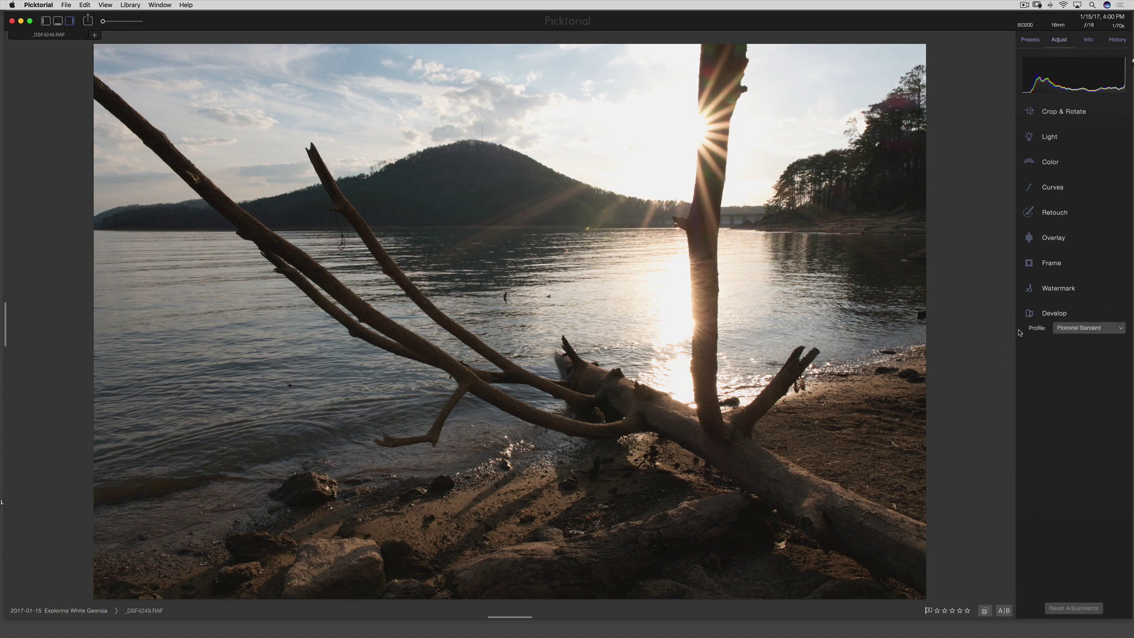
left_click(1082, 330)
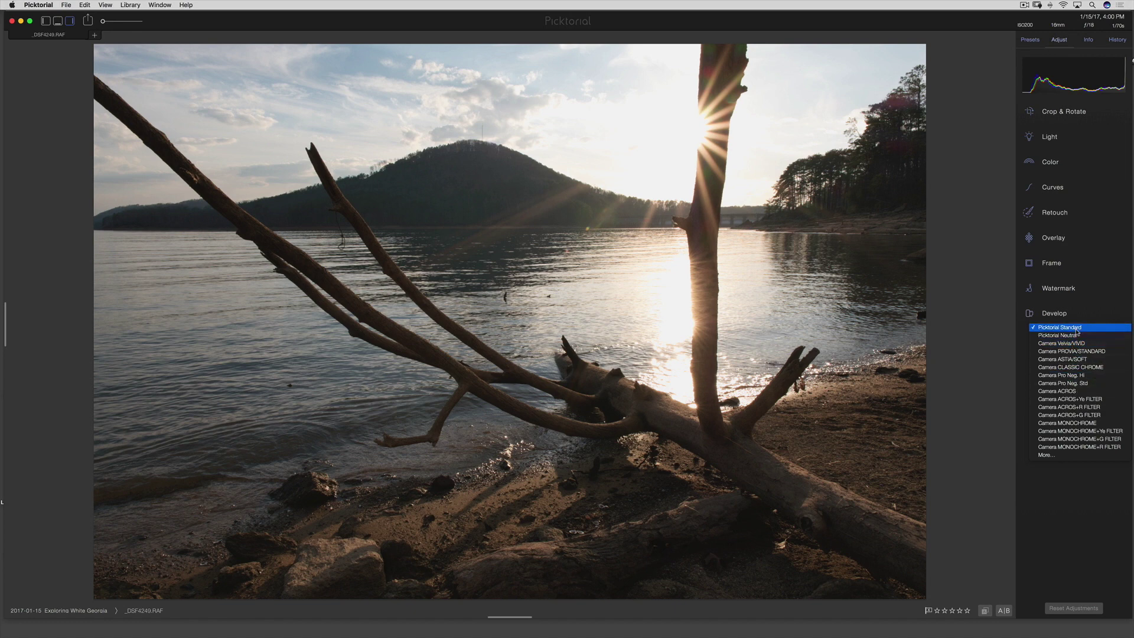
left_click(1070, 343)
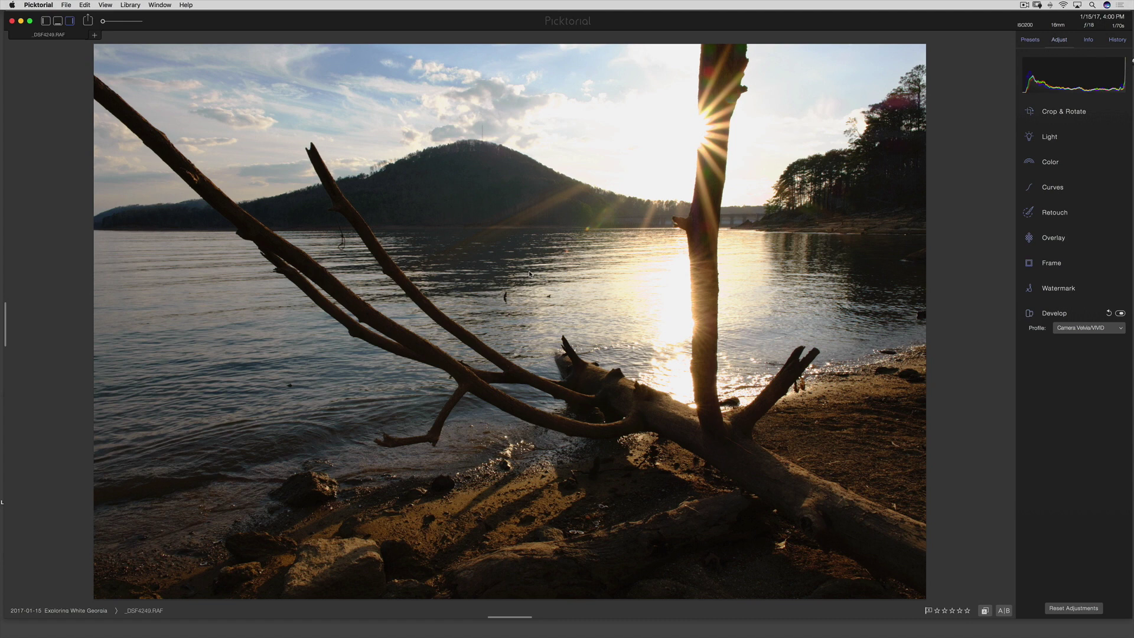
left_click(1093, 331)
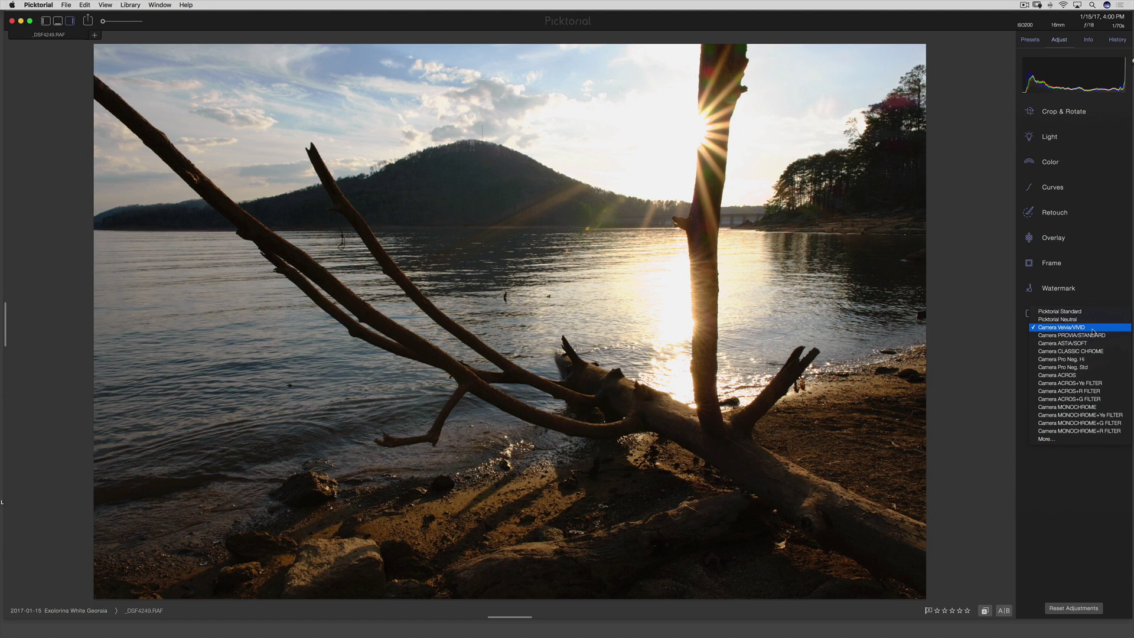
left_click(1086, 272)
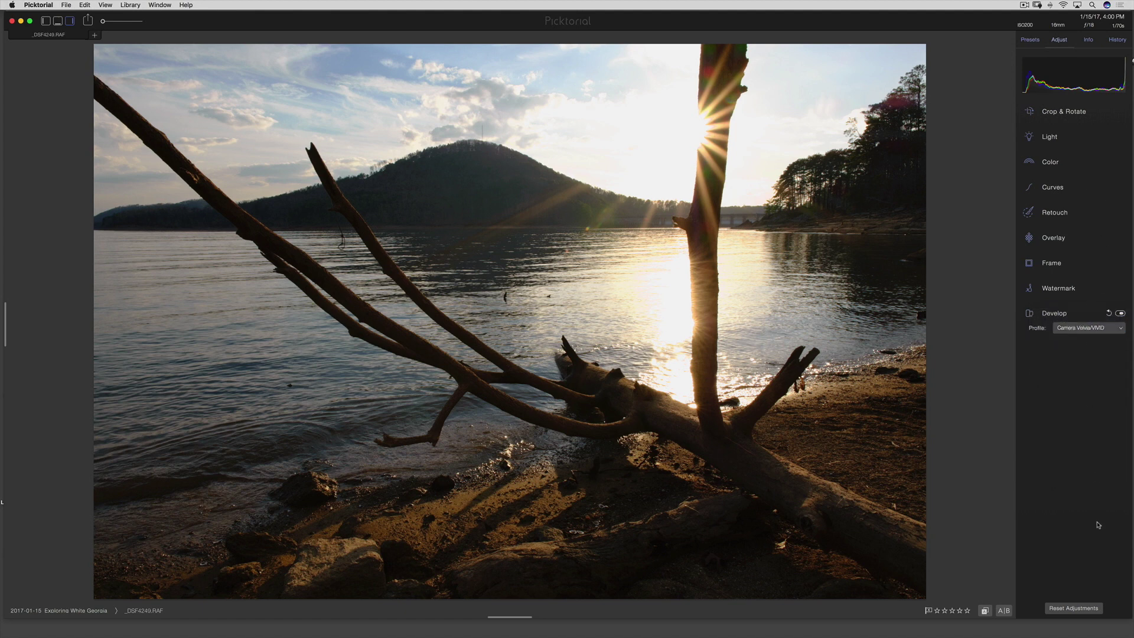
Step: Reset all adjustments, then test higher contrast, brighter shadows, and more saturation and vibrance
left_click(1075, 609)
left_click(1050, 142)
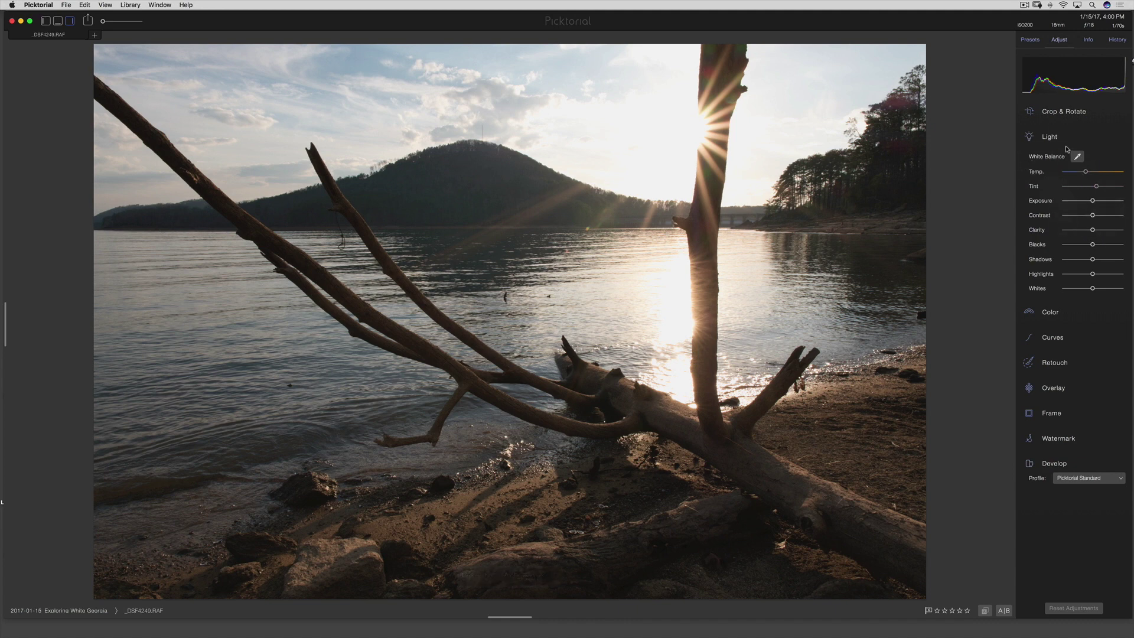
left_click_drag(1092, 215, 1102, 215)
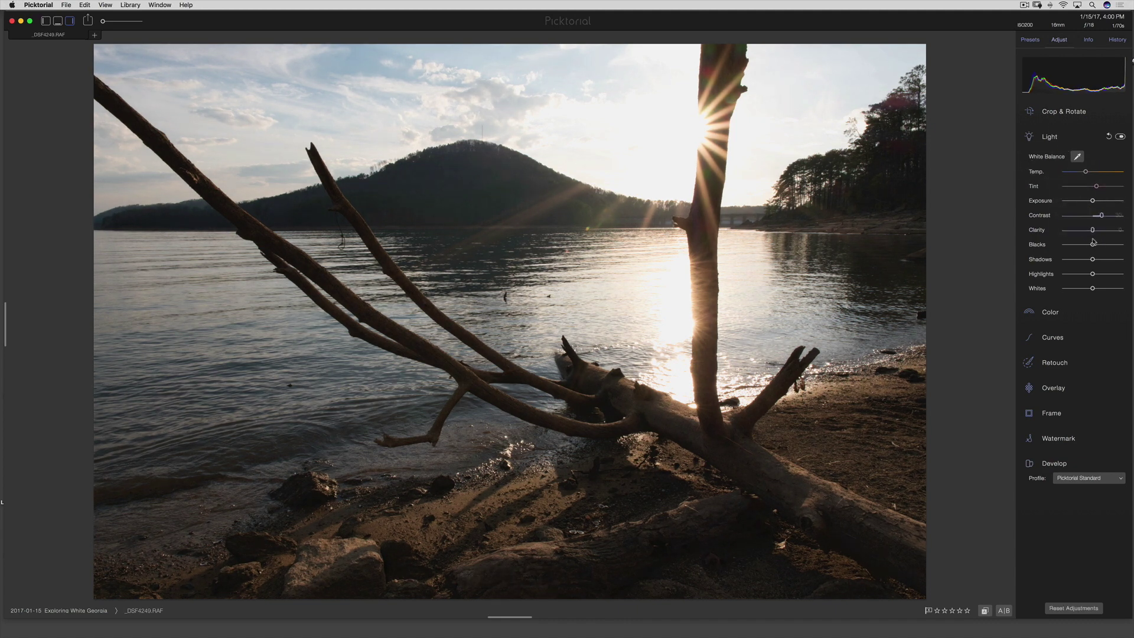
mouse_move(1093, 273)
left_mouse_down()
mouse_move(1077, 273)
mouse_move(1101, 259)
left_mouse_up()
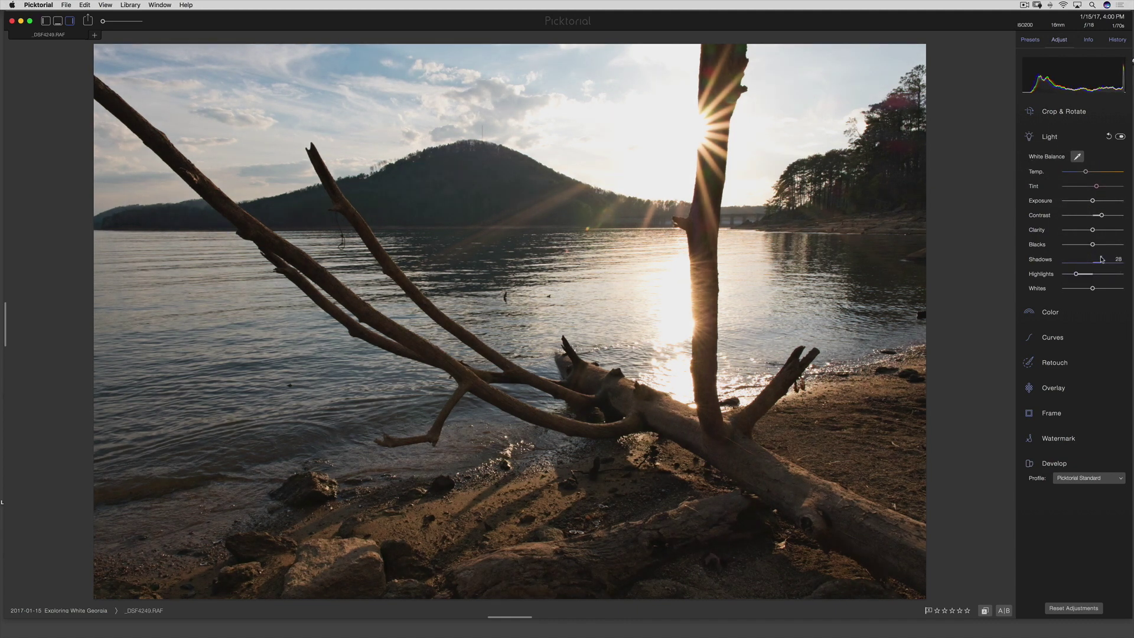
left_click(1044, 315)
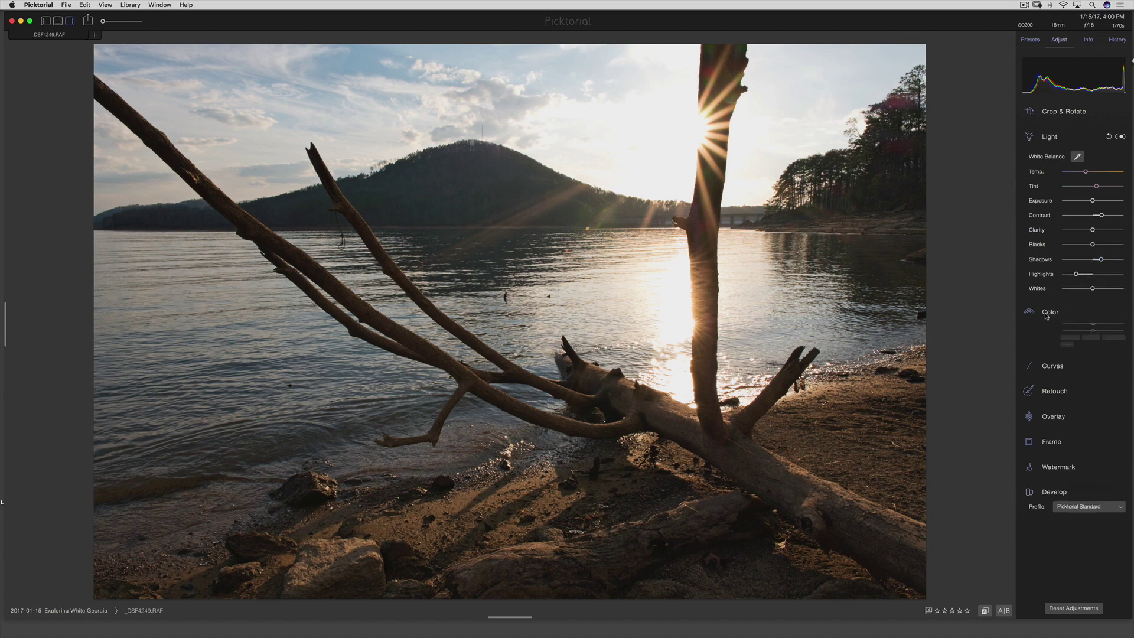
left_click_drag(1093, 331, 1097, 342)
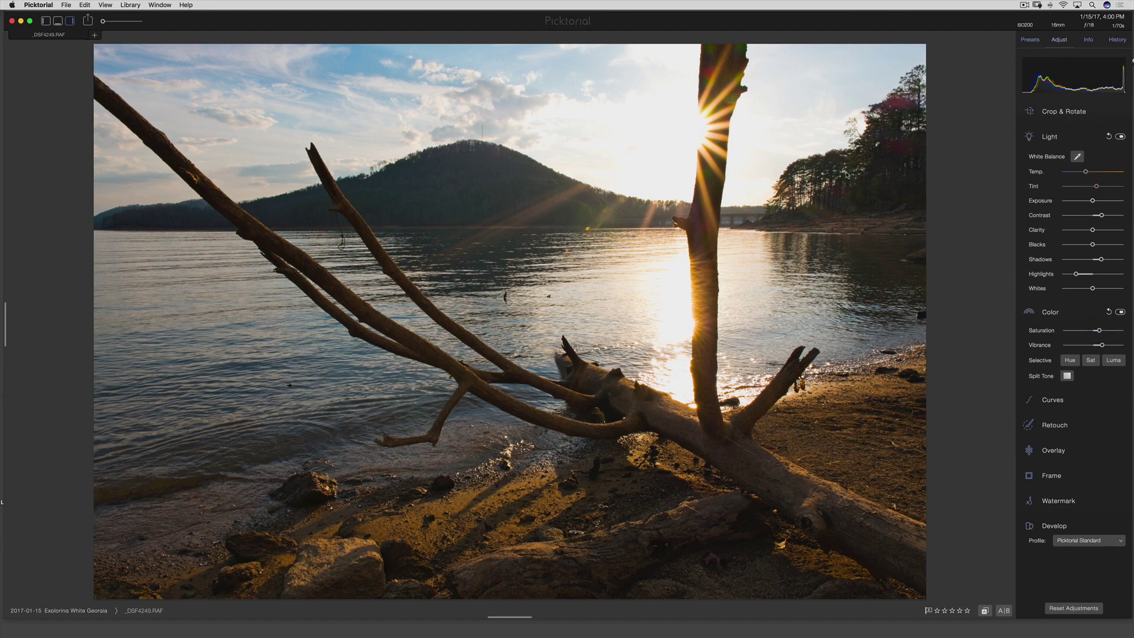
Step: Reset the Light and Color adjustments to their defaults and collapse both sections
left_click(1108, 137)
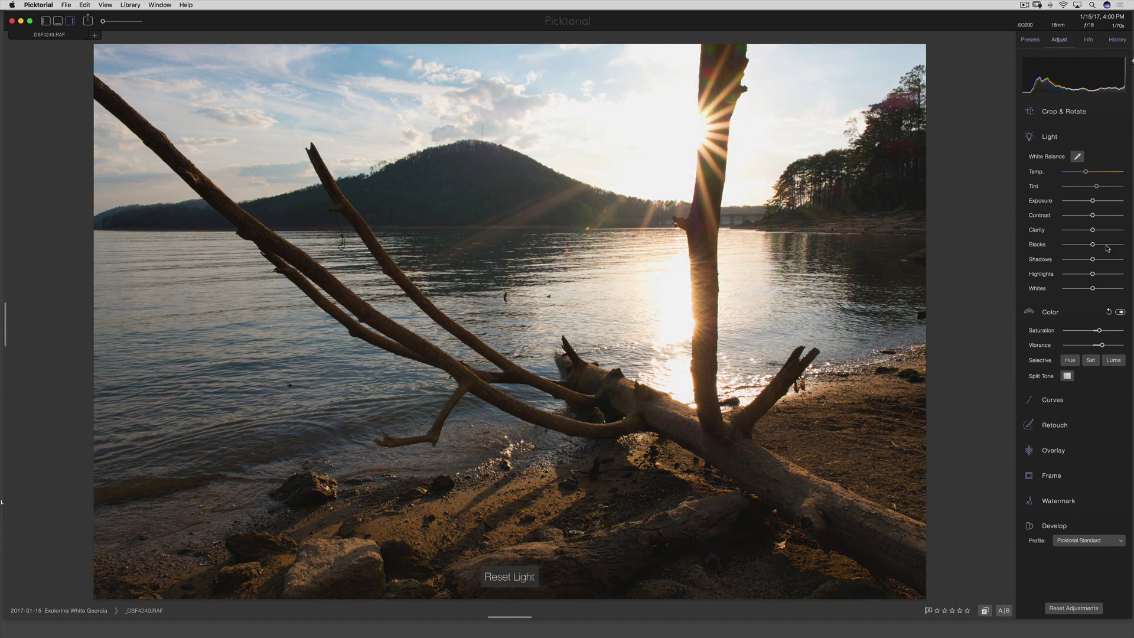
left_click(1110, 313)
left_click(1045, 139)
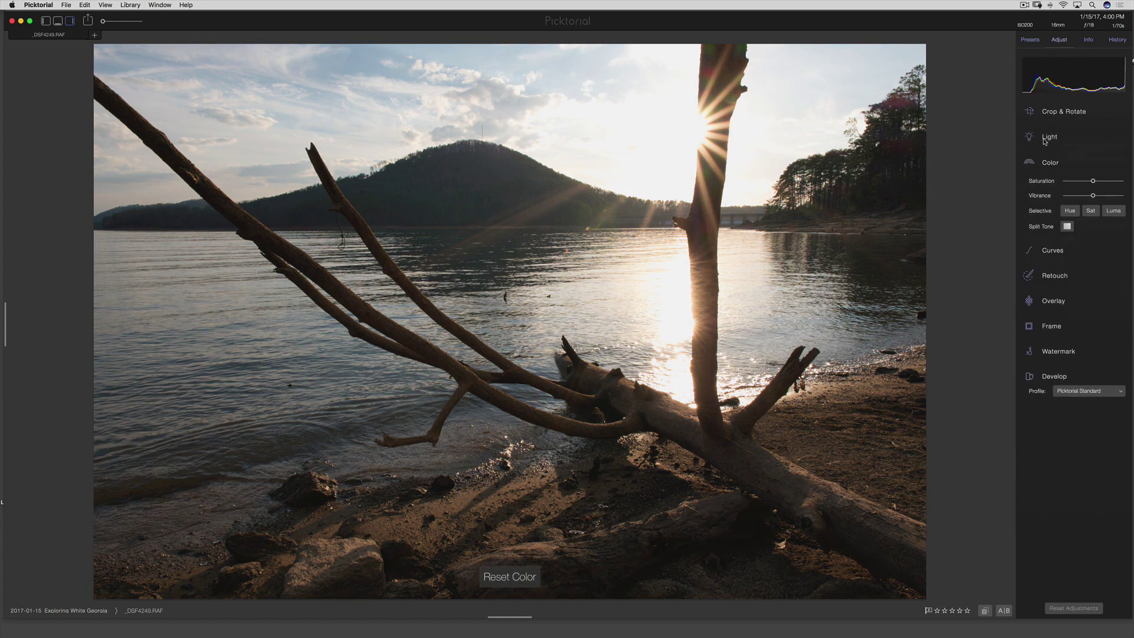
left_click(1041, 162)
left_click(1085, 328)
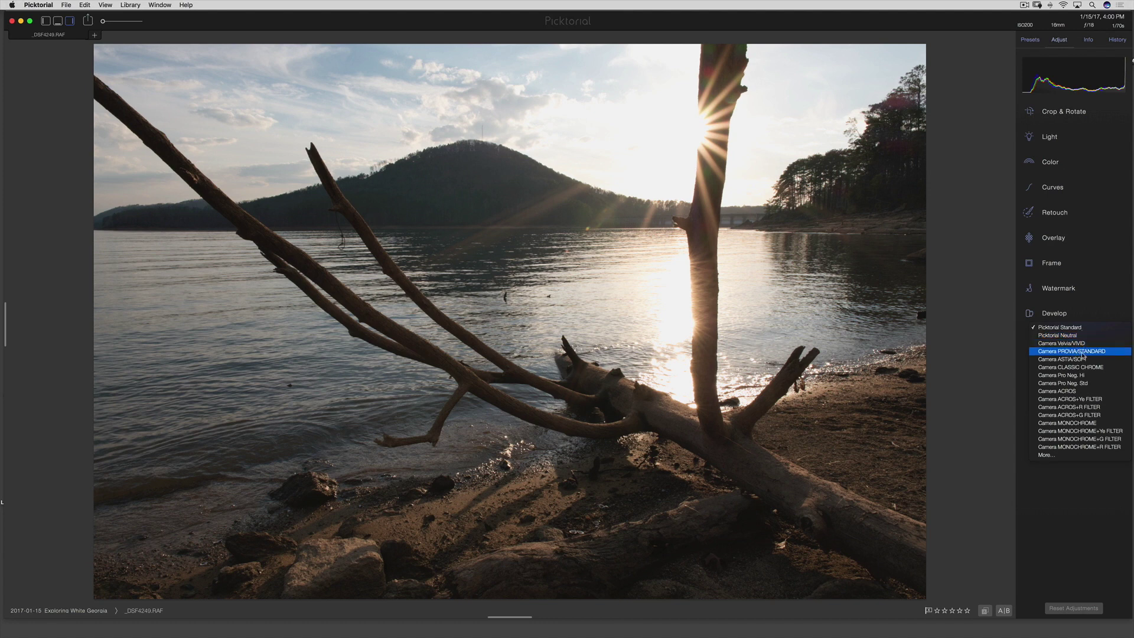
Step: Reapply Camera Velvia/VIVID, briefly raise Shadows to 31, then reset Light to defaults
left_click(1079, 342)
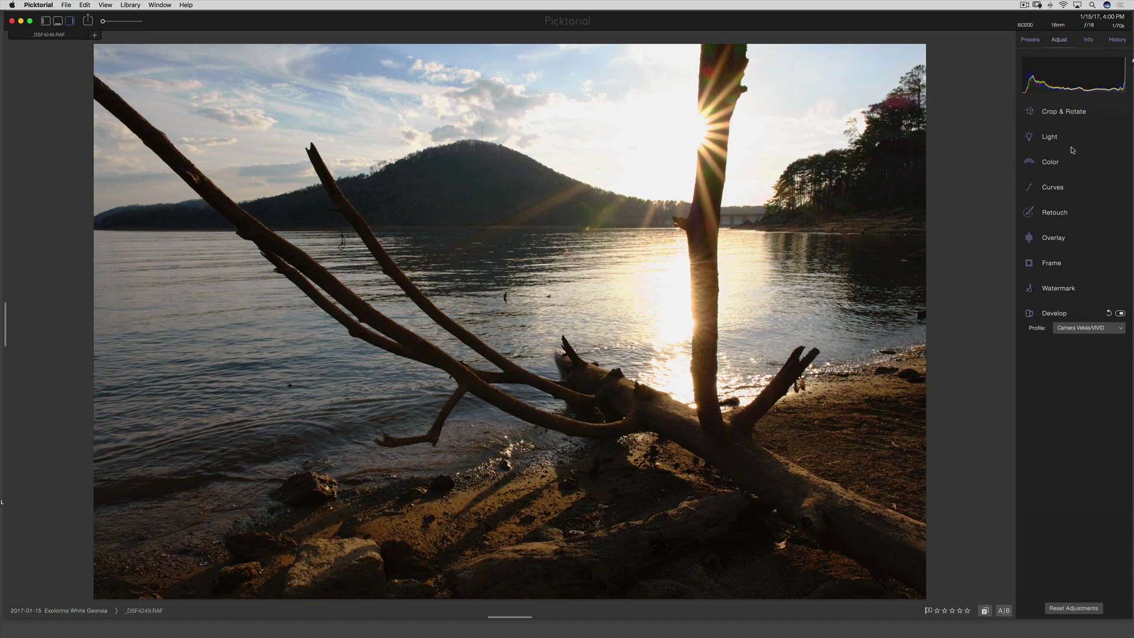
left_click(1051, 136)
left_click_drag(1092, 259, 1101, 263)
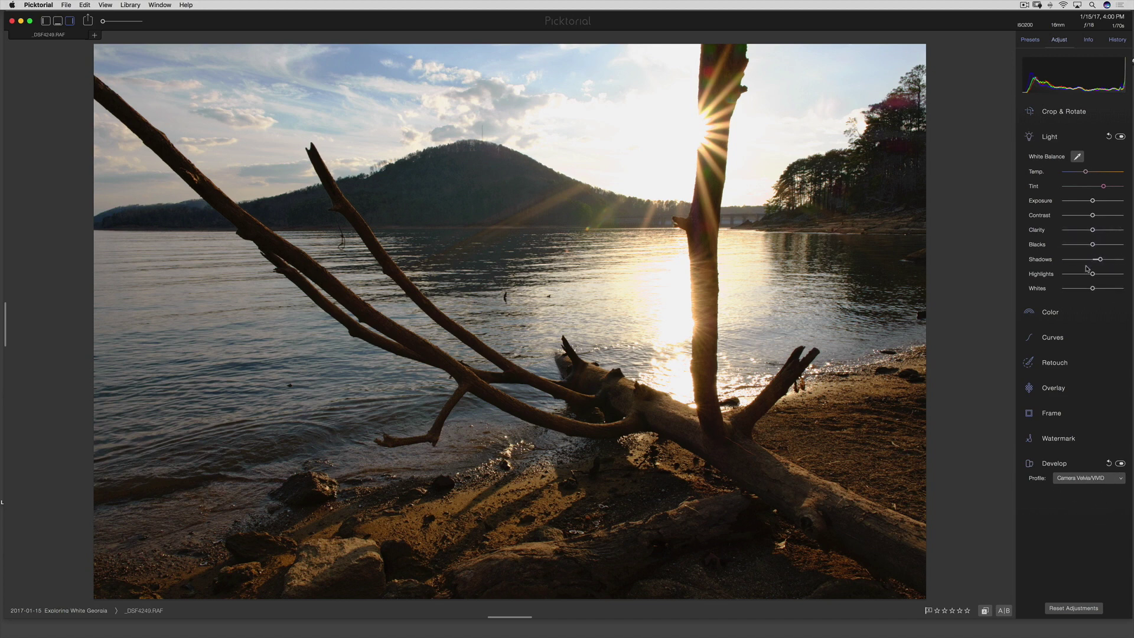
left_click(1108, 137)
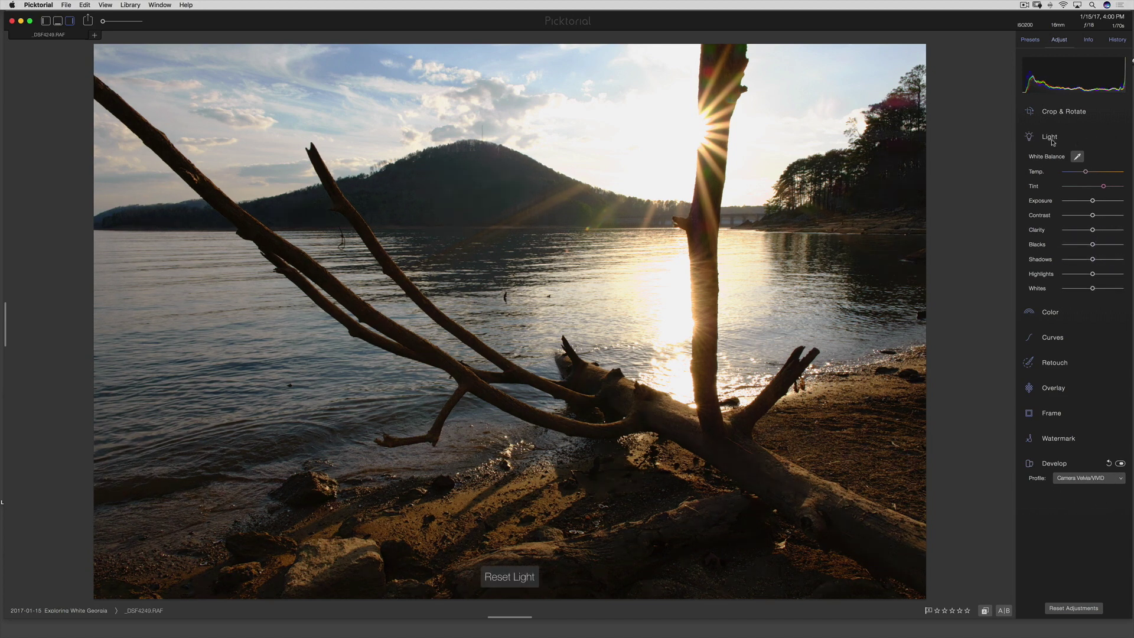
left_click(1051, 142)
left_click(1090, 328)
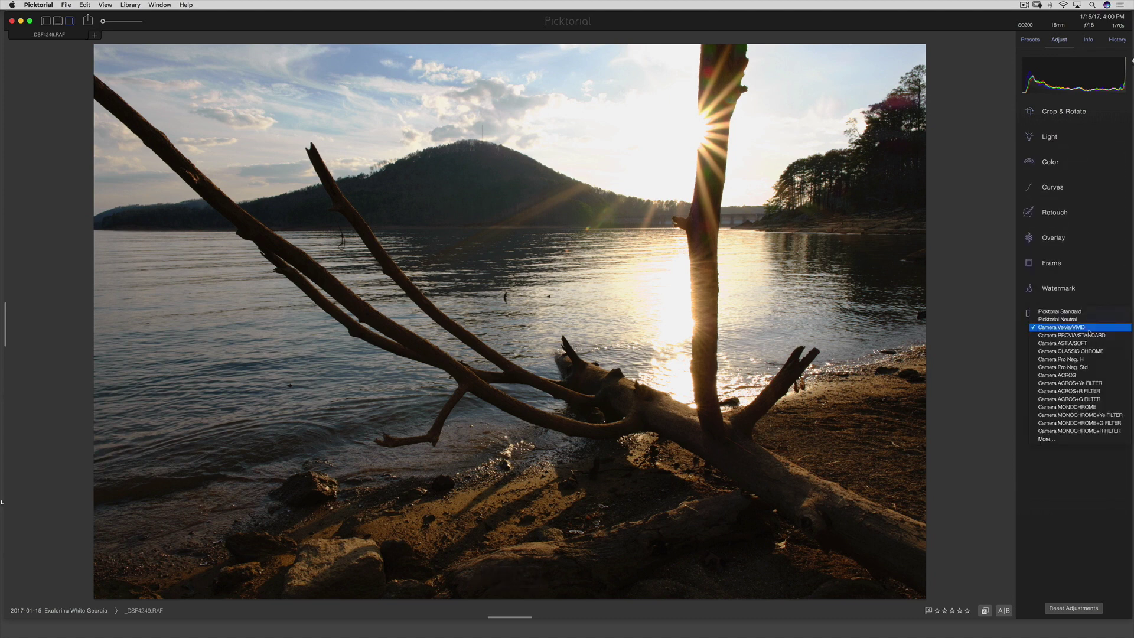
Step: Cycle through PROVIA/STANDARD, ASTIA/SOFT and CLASSIC CHROME, ending on black-and-white Camera ACROS
left_click(1071, 336)
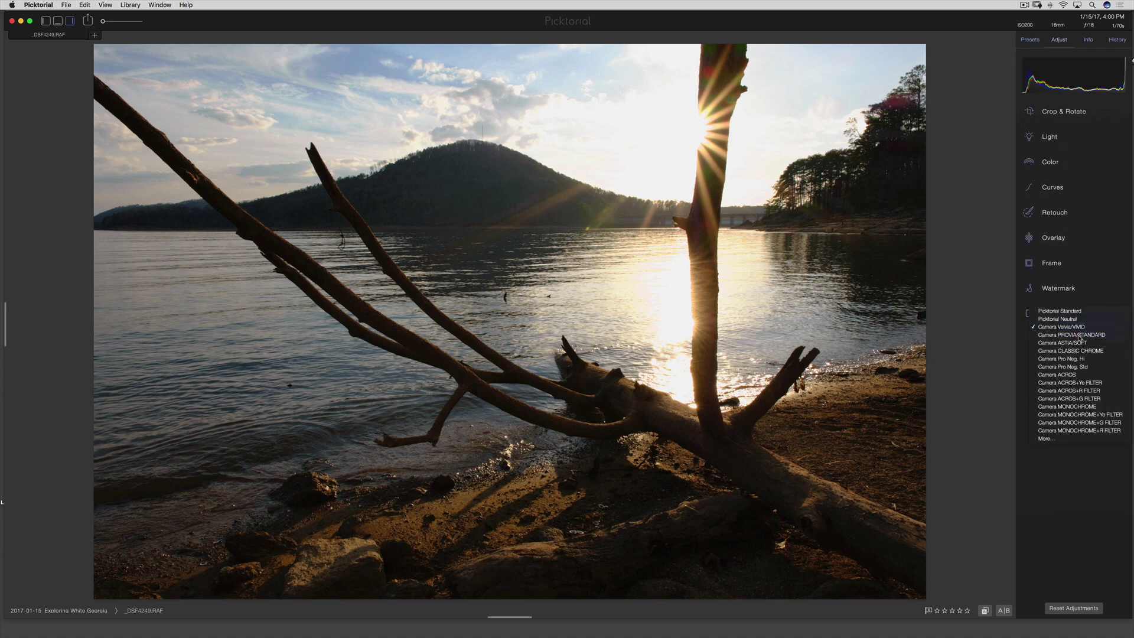
left_click(1089, 326)
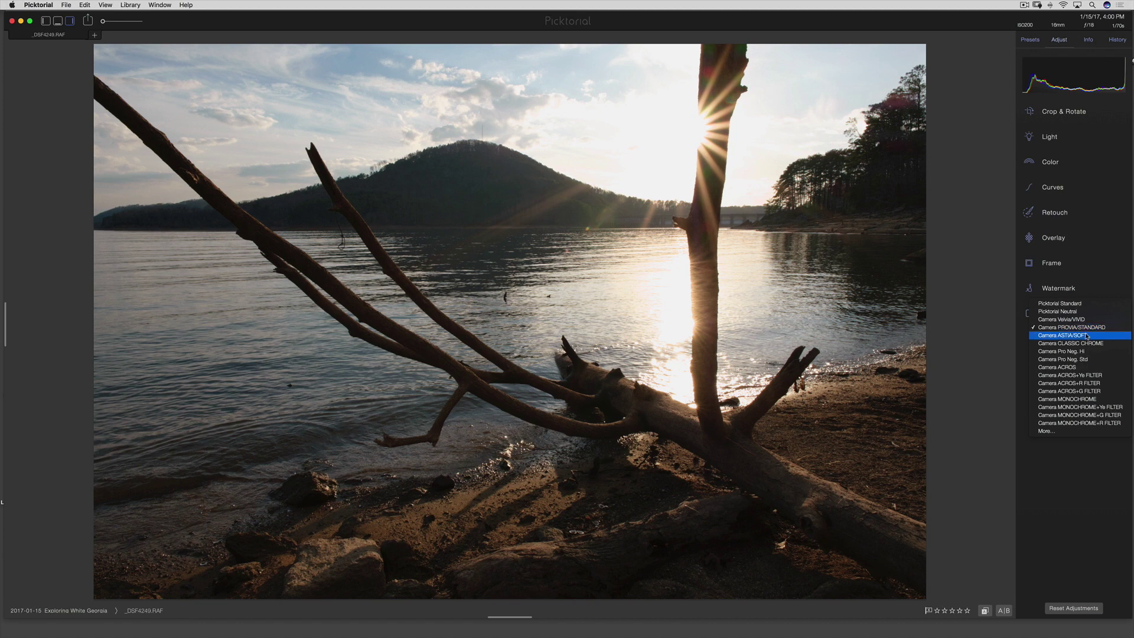
left_click(1086, 336)
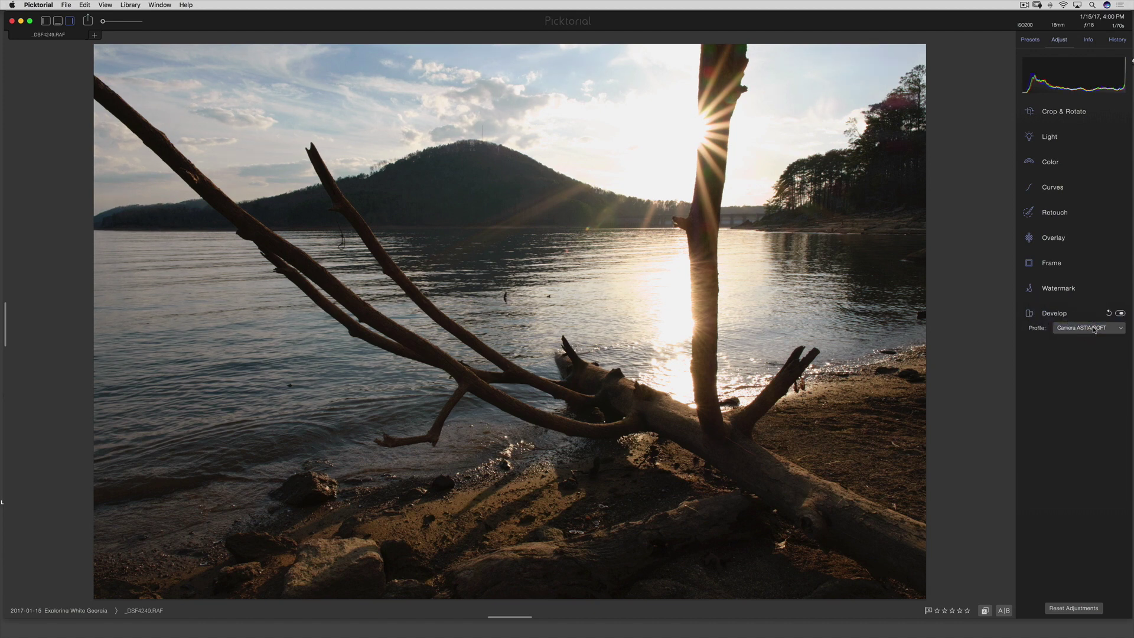
left_click(1087, 331)
left_click(1090, 336)
left_click(1068, 334)
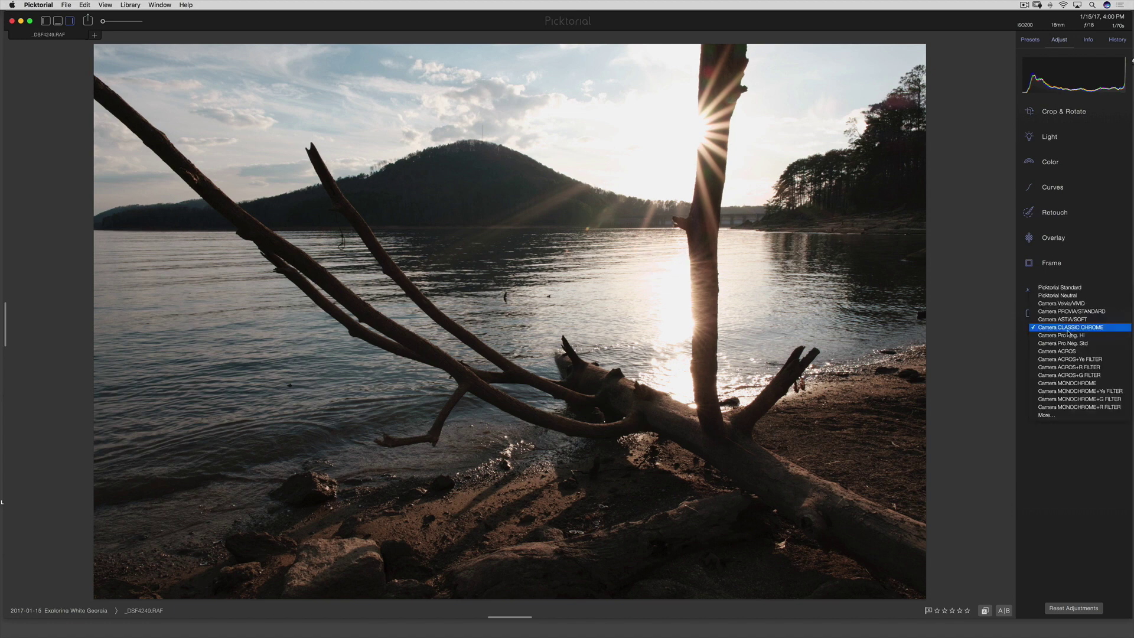
left_click(1069, 348)
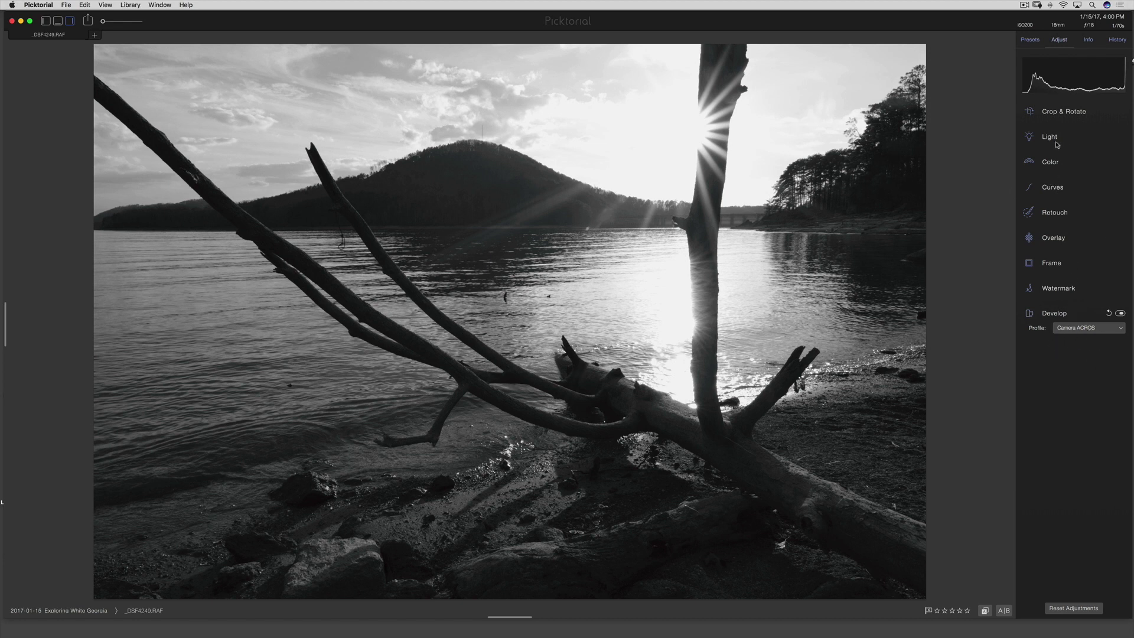
left_click(1053, 162)
Step: Try contrast 30 and blacks/whites 39, then reset the Light and Develop settings
left_click(1050, 137)
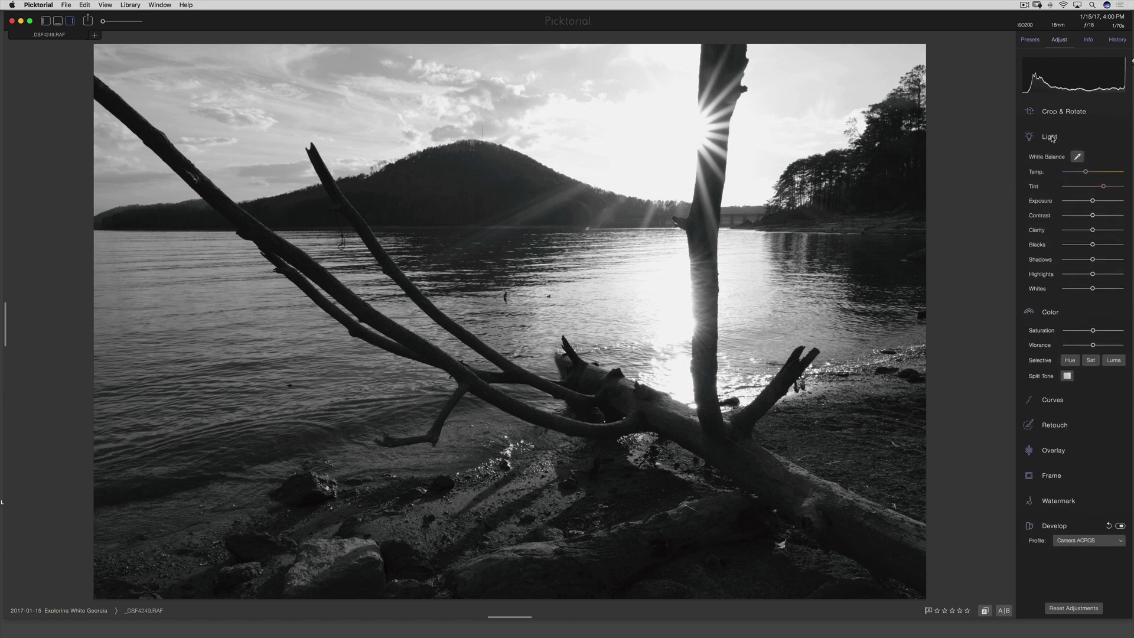
left_click_drag(1093, 215, 1079, 247)
left_click_drag(1093, 288, 1062, 275)
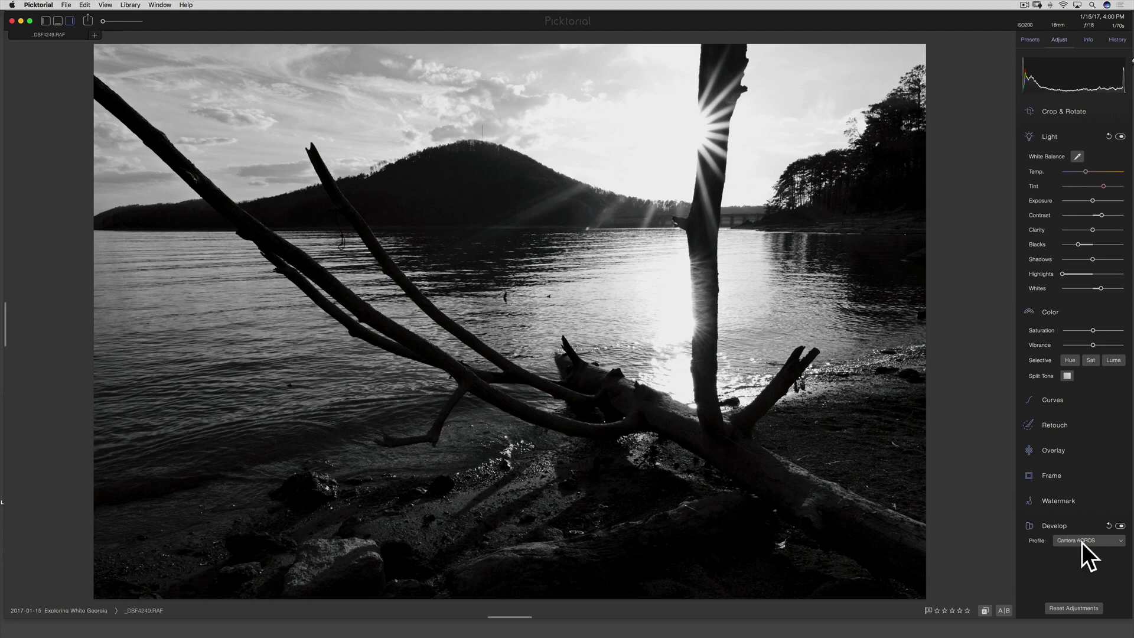
left_click(1056, 142)
left_click(1050, 162)
left_click(1108, 136)
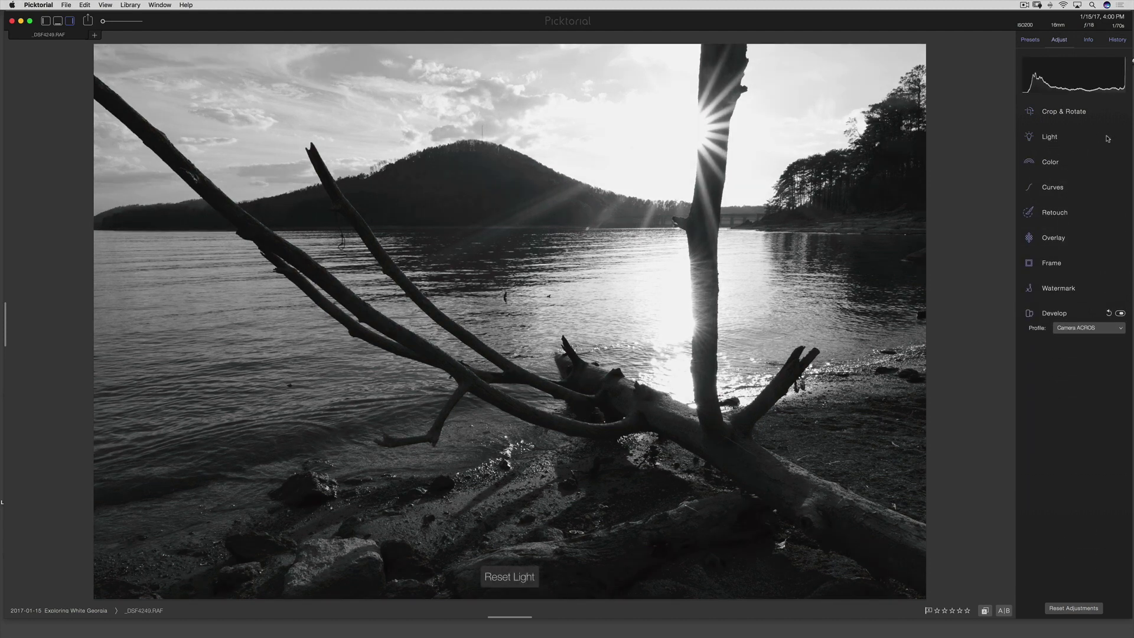
left_click(1111, 313)
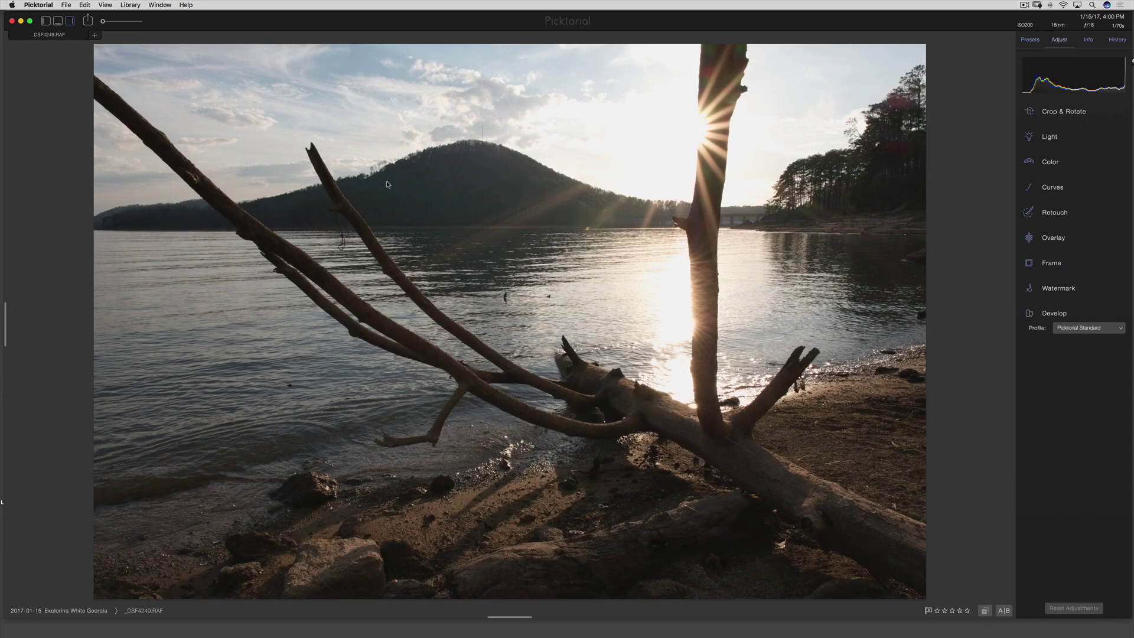
Step: Pick _DSF4205.RAF from the thumbnail grid and view it in single-image layout
left_click(58, 21)
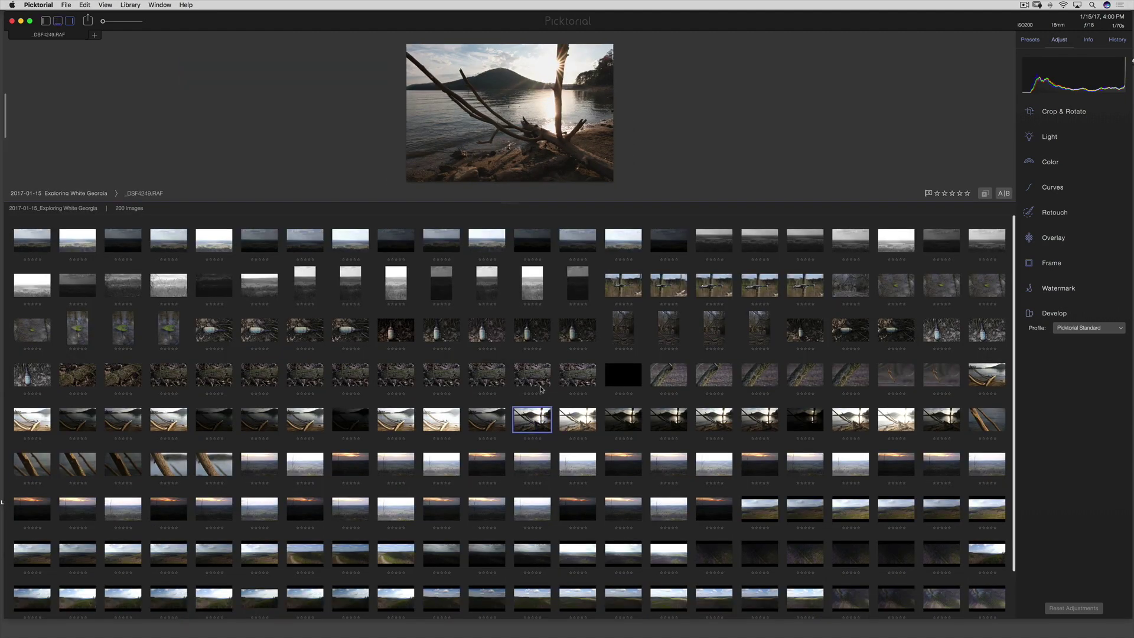
left_click(530, 336)
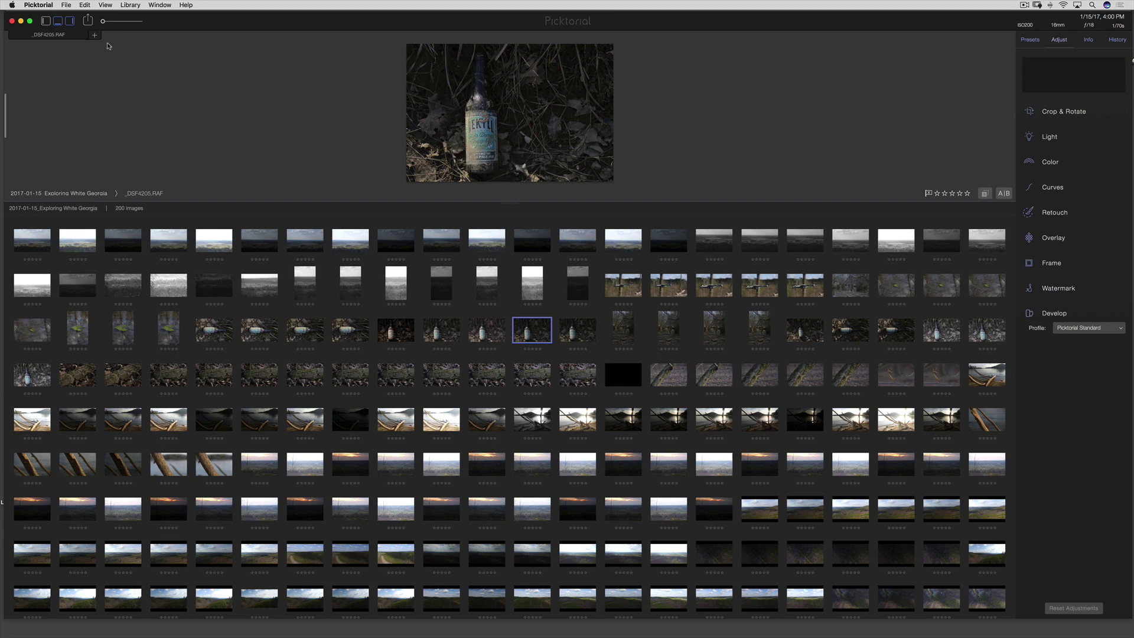
left_click(57, 22)
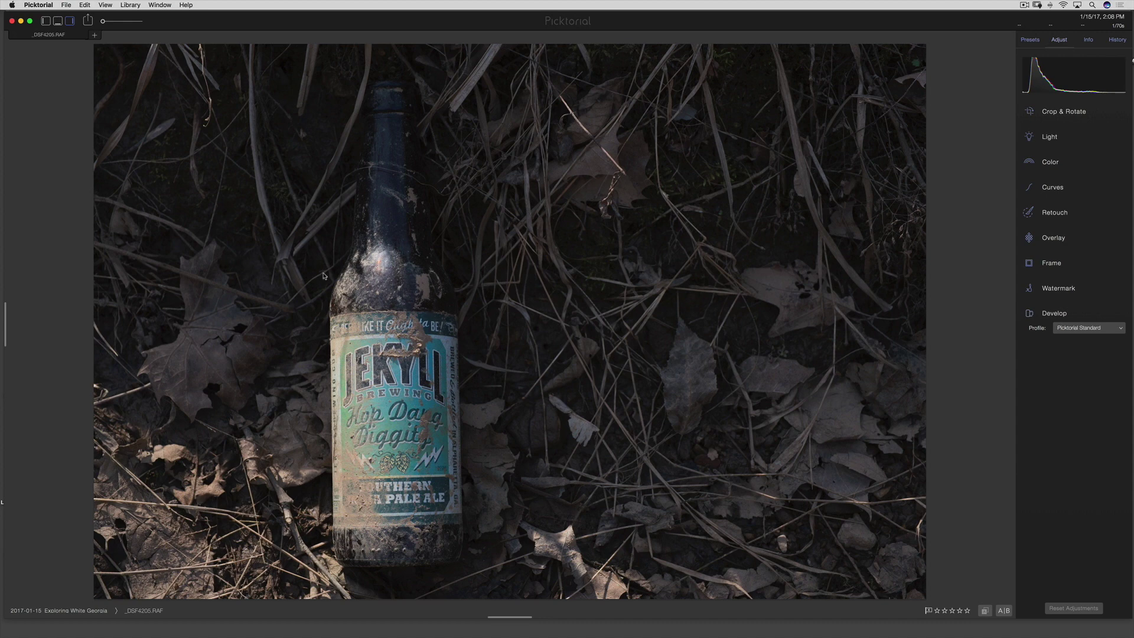
Step: Try Camera Velvia/VIVID and PROVIA/STANDARD on the bottle photo, then settle on Camera ACROS
left_click(1080, 327)
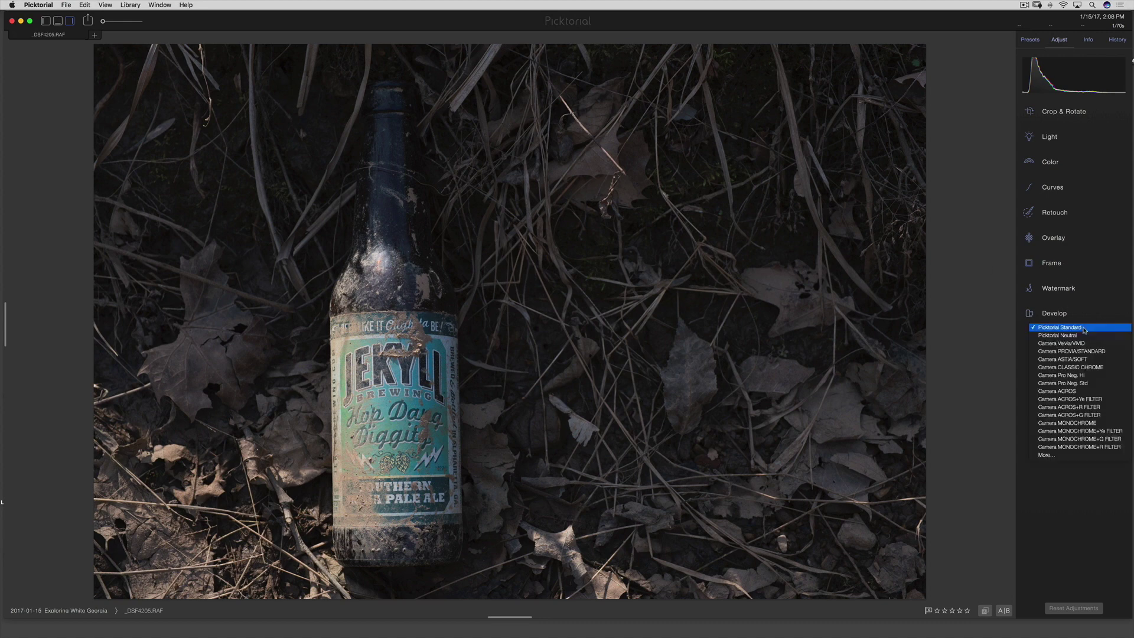
left_click(1080, 343)
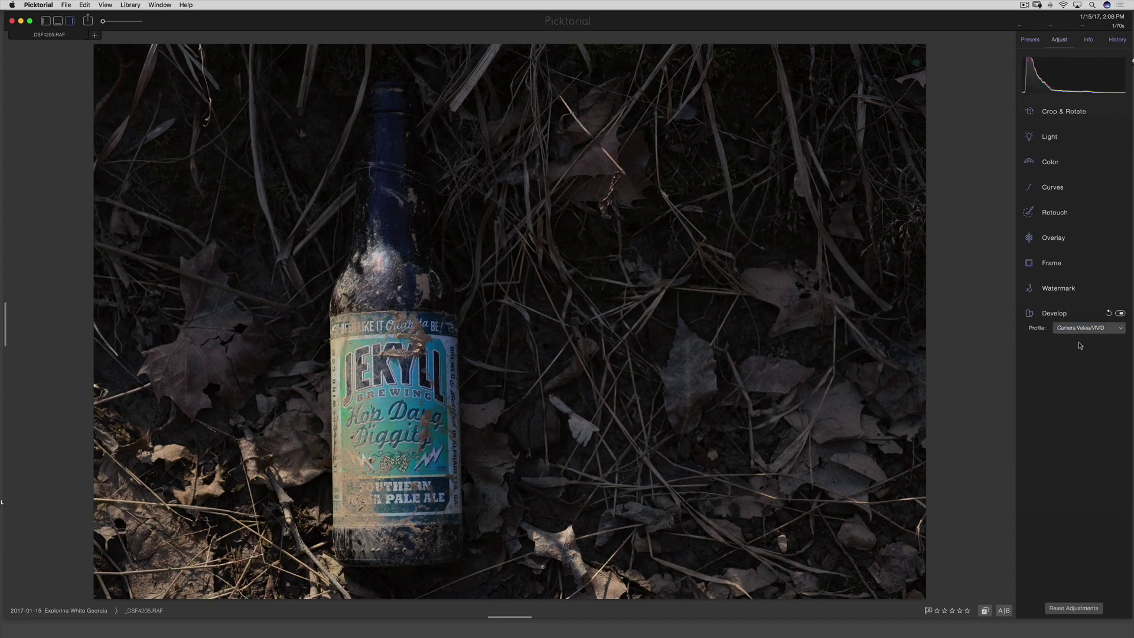
left_click(1084, 328)
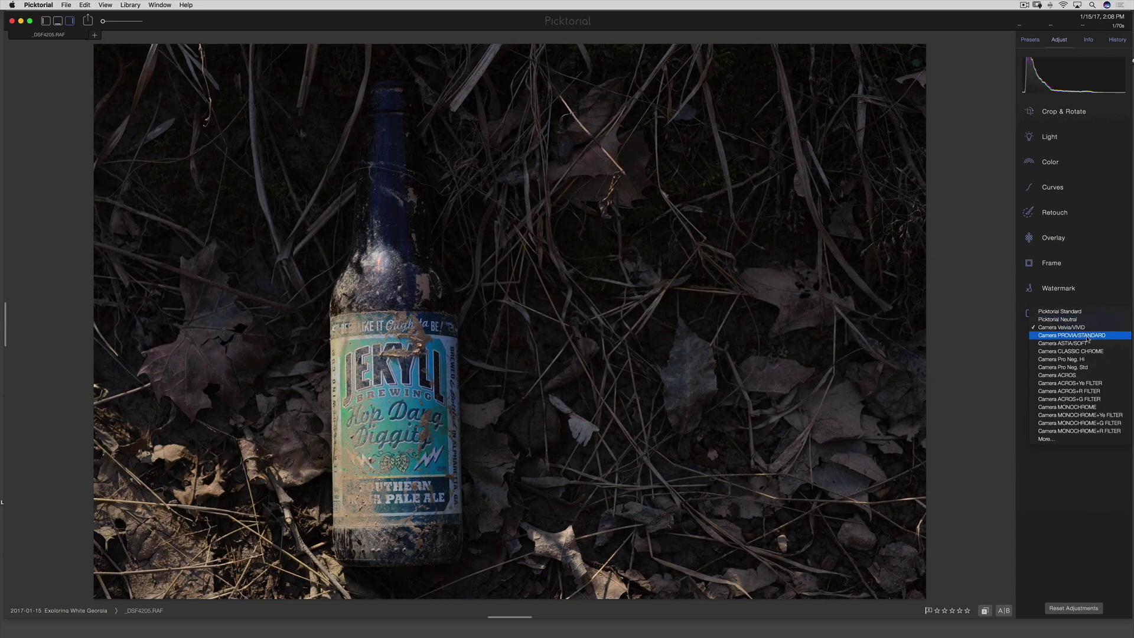
left_click(1085, 337)
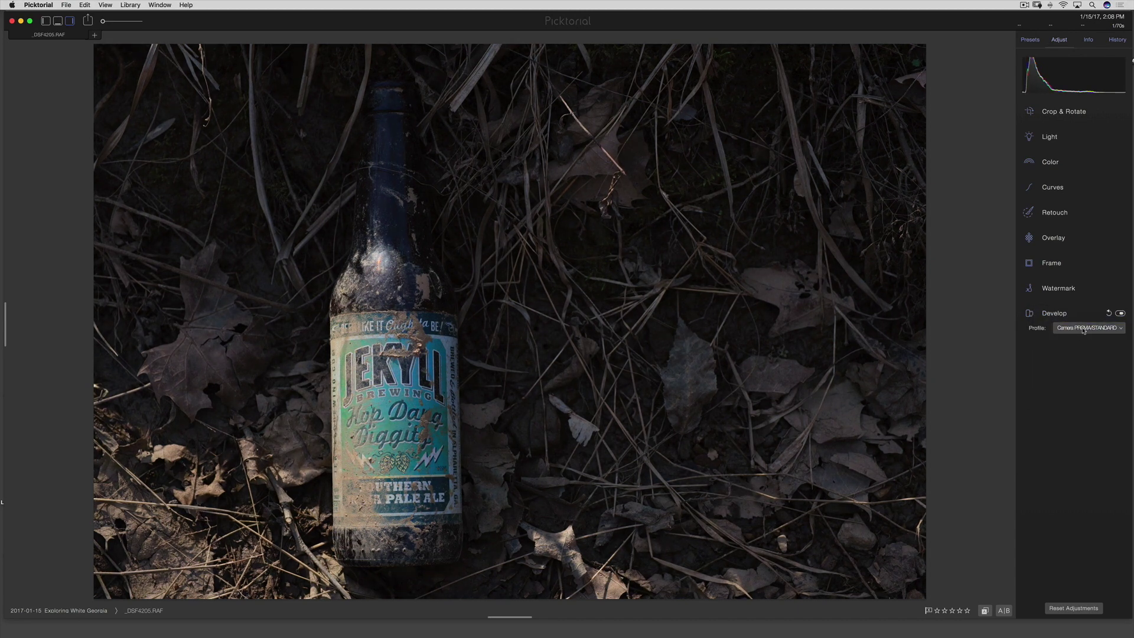
left_click(1084, 328)
left_click(1075, 367)
left_click(1079, 329)
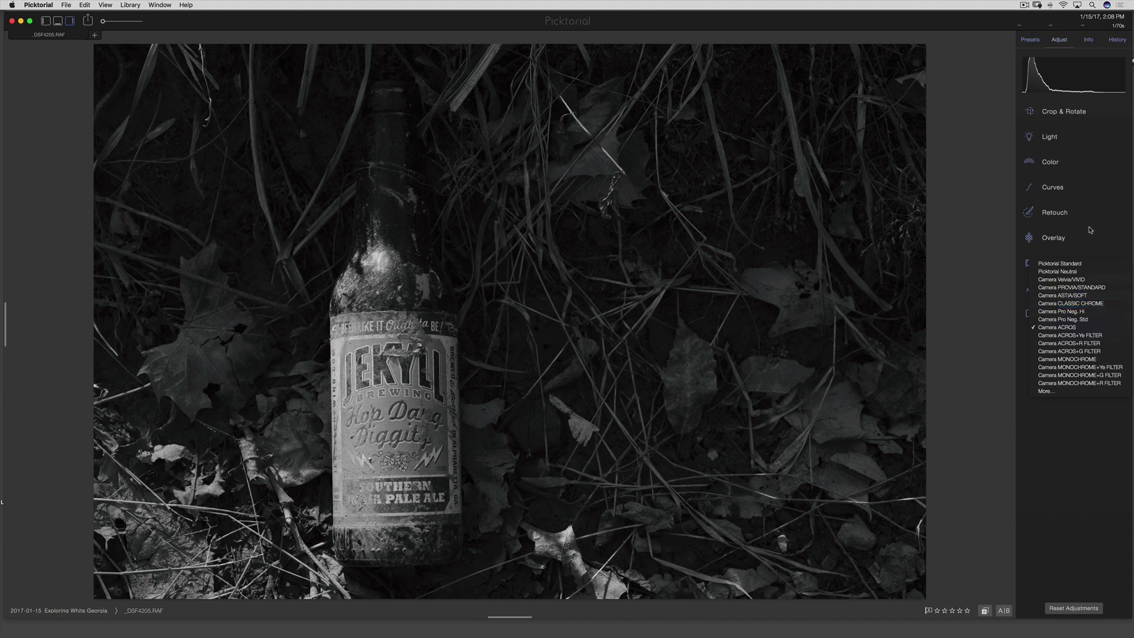
Step: Compare ACROS+Ye, ACROS+G and MONOCHROME+Ye FILTER profiles, then switch back to Camera Velvia/VIVID
left_click(1076, 327)
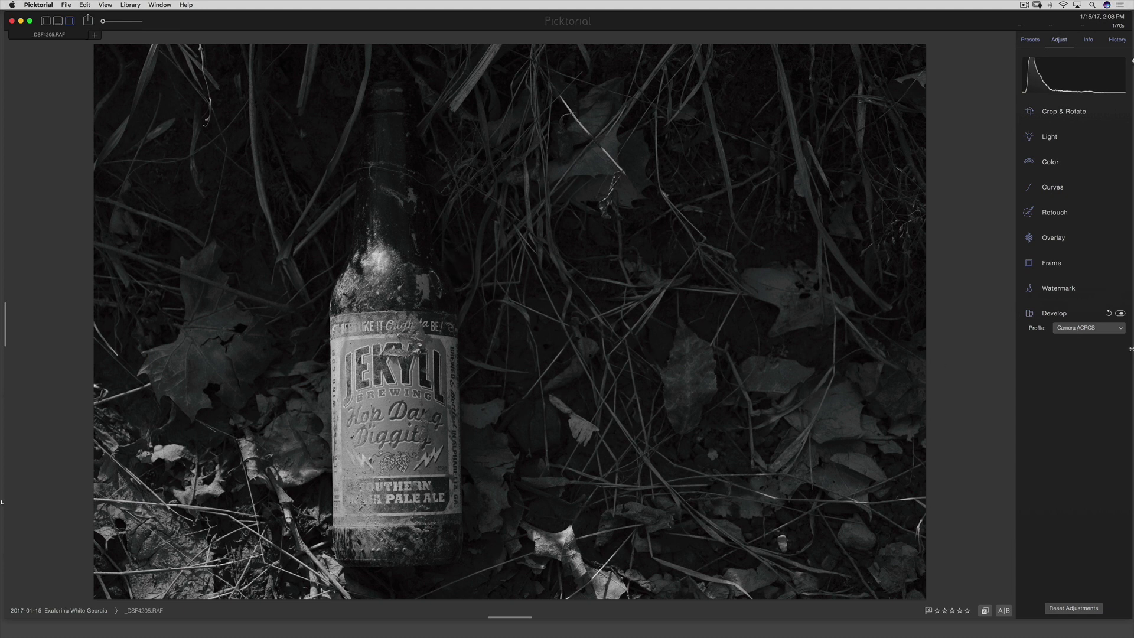
left_click(1086, 327)
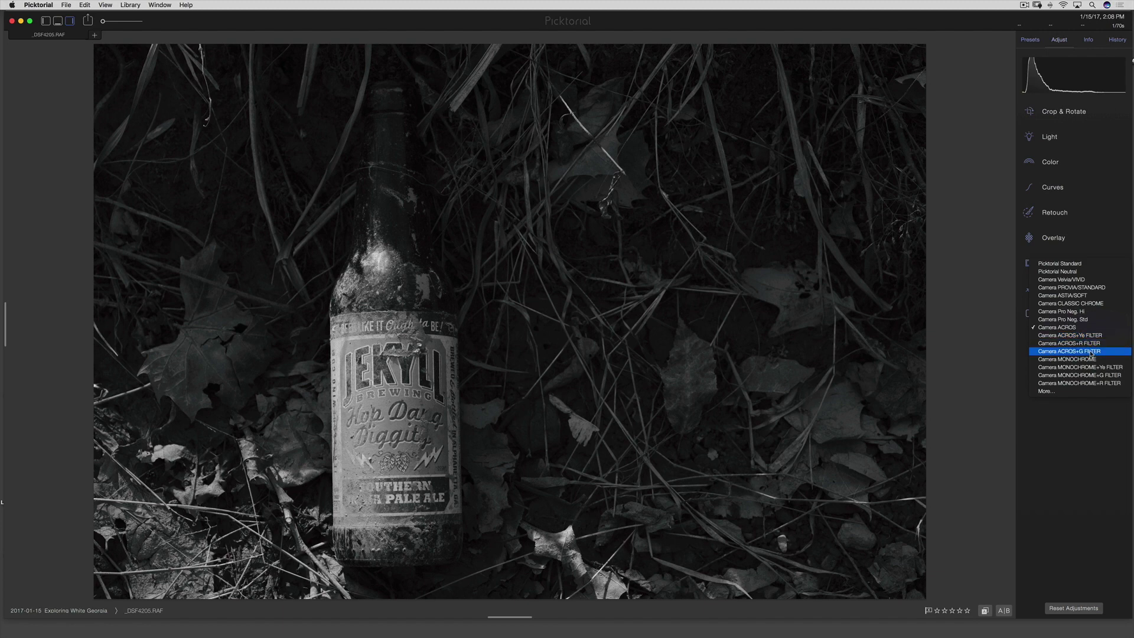
left_click(1090, 335)
left_click(1085, 335)
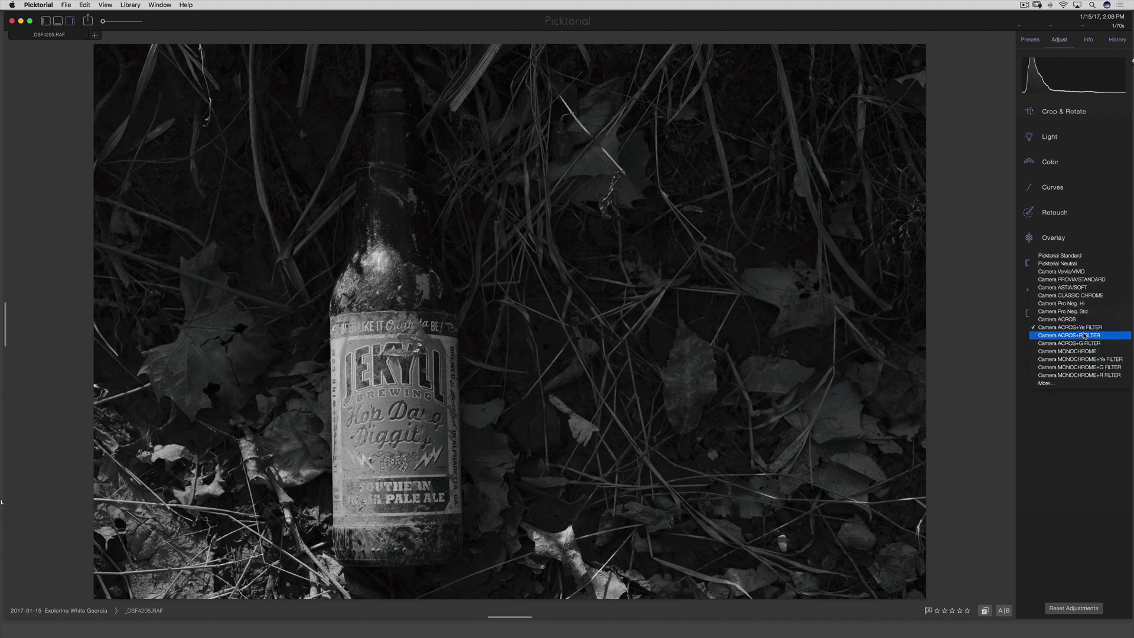
left_click(1085, 343)
left_click(1086, 332)
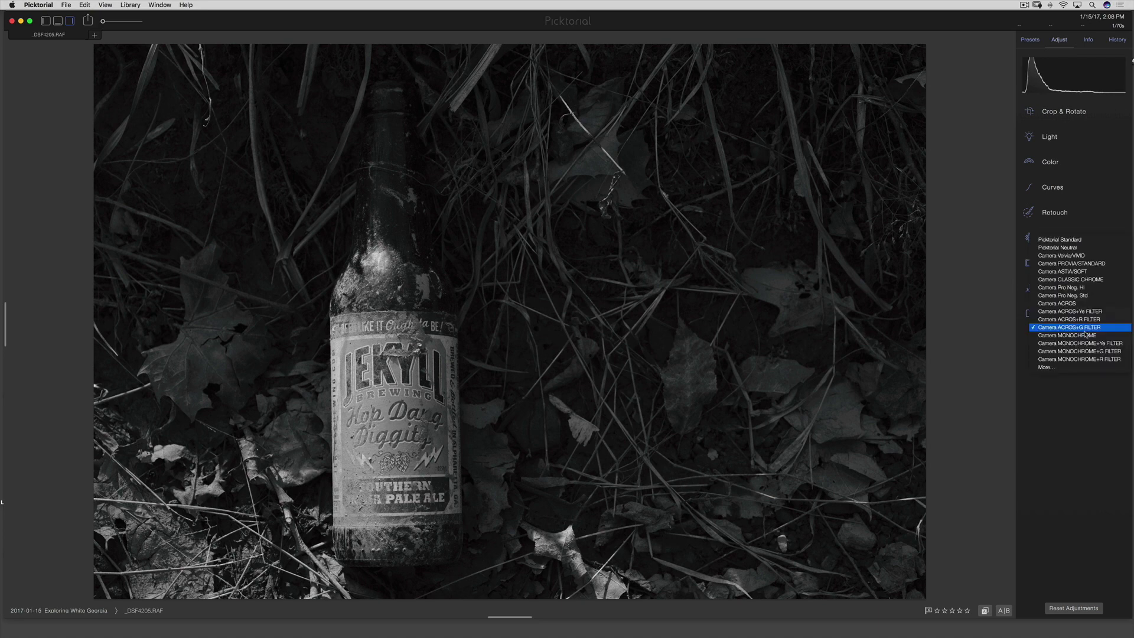
left_click(1085, 343)
left_click(1086, 331)
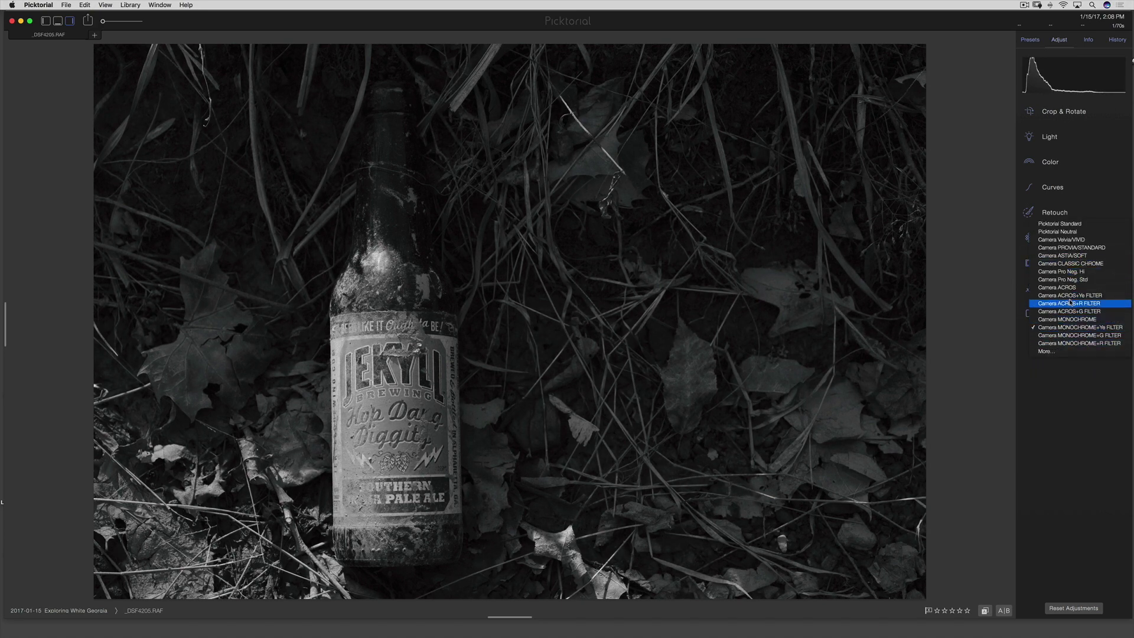
left_click(1071, 239)
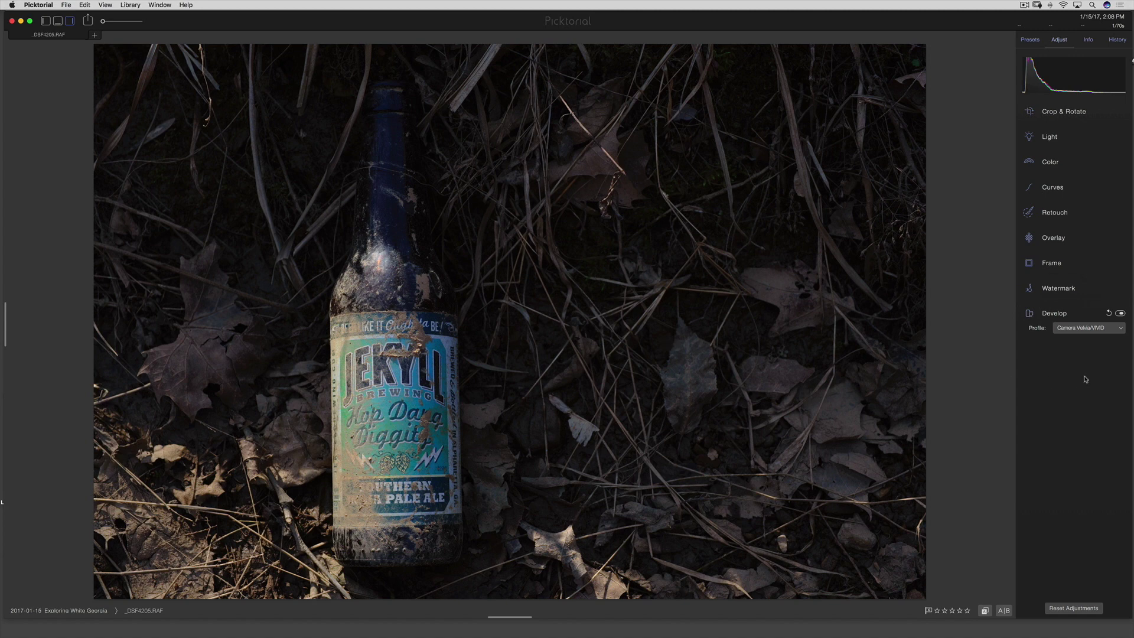
Step: Try Camera ACROS and Camera Pro Neg. Std, then settle on Camera CLASSIC CHROME
left_click(1078, 329)
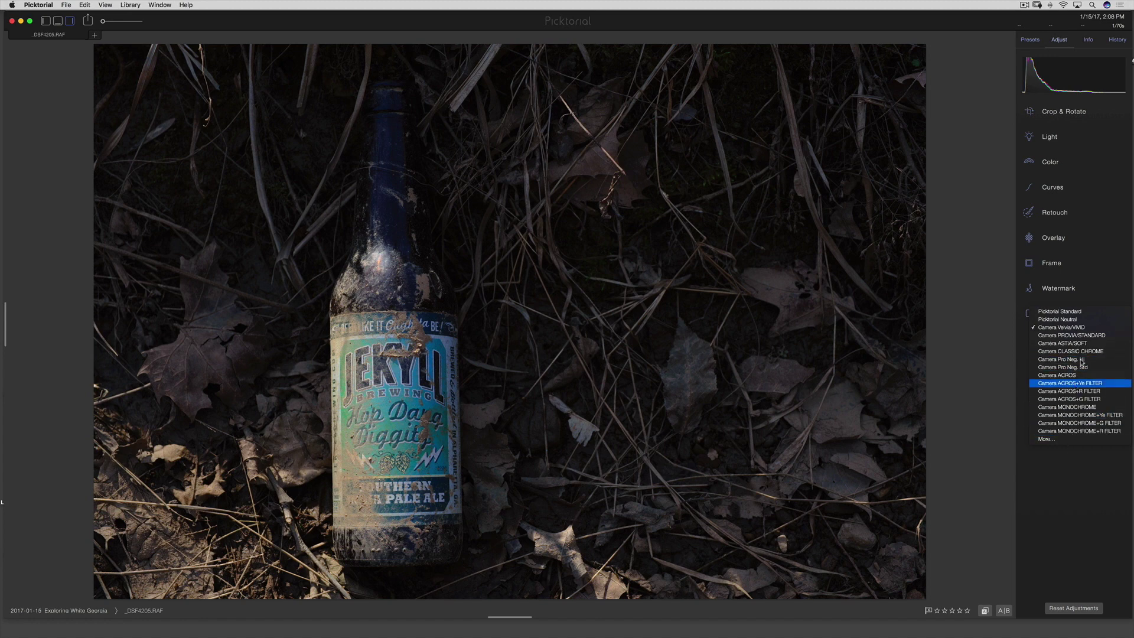
left_click(1096, 295)
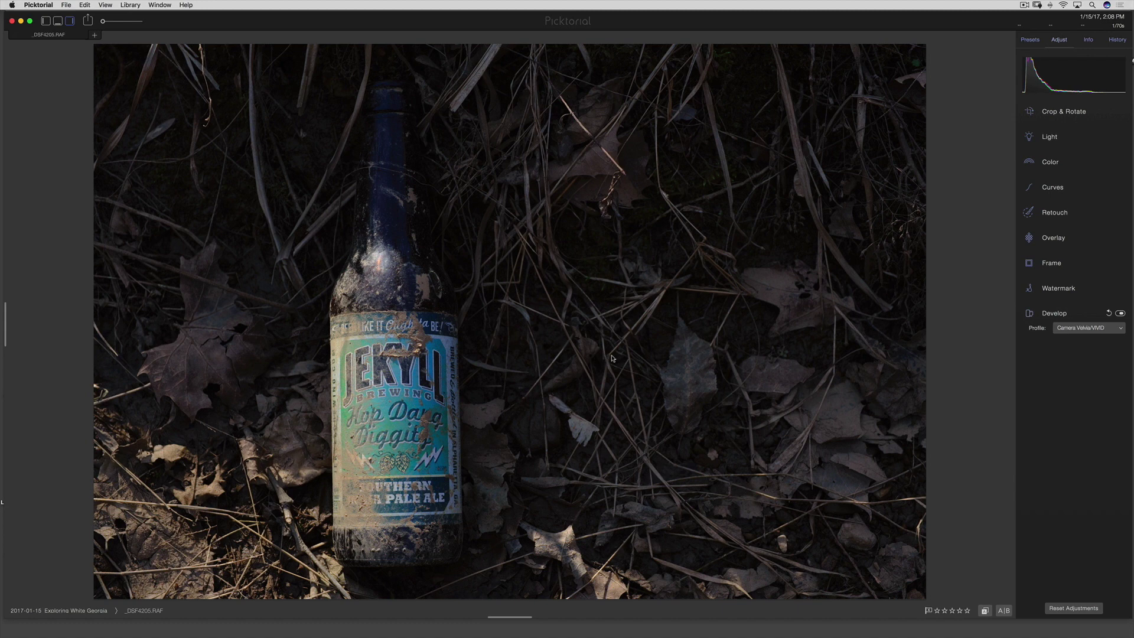
left_click(1089, 328)
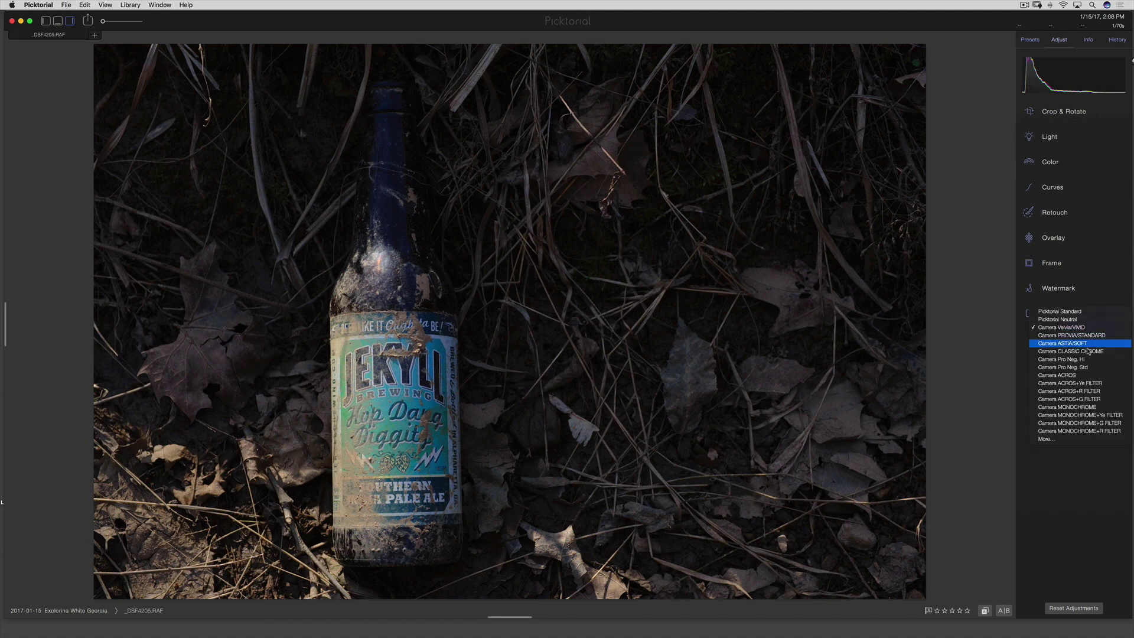
left_click(1073, 375)
left_click(1075, 326)
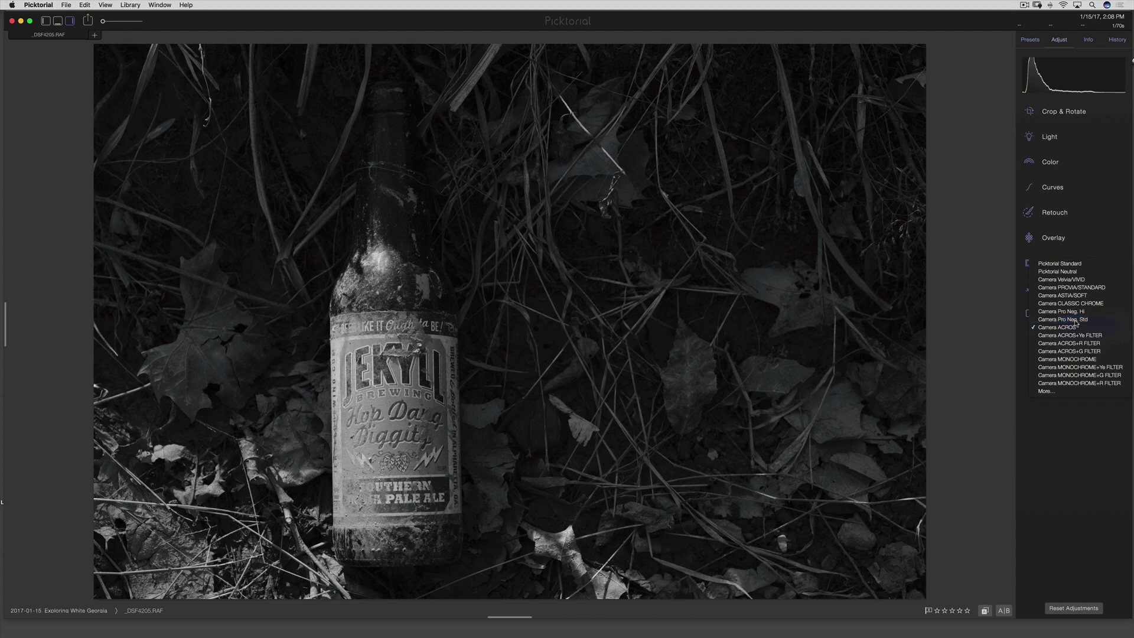
left_click(1074, 323)
left_click(1075, 317)
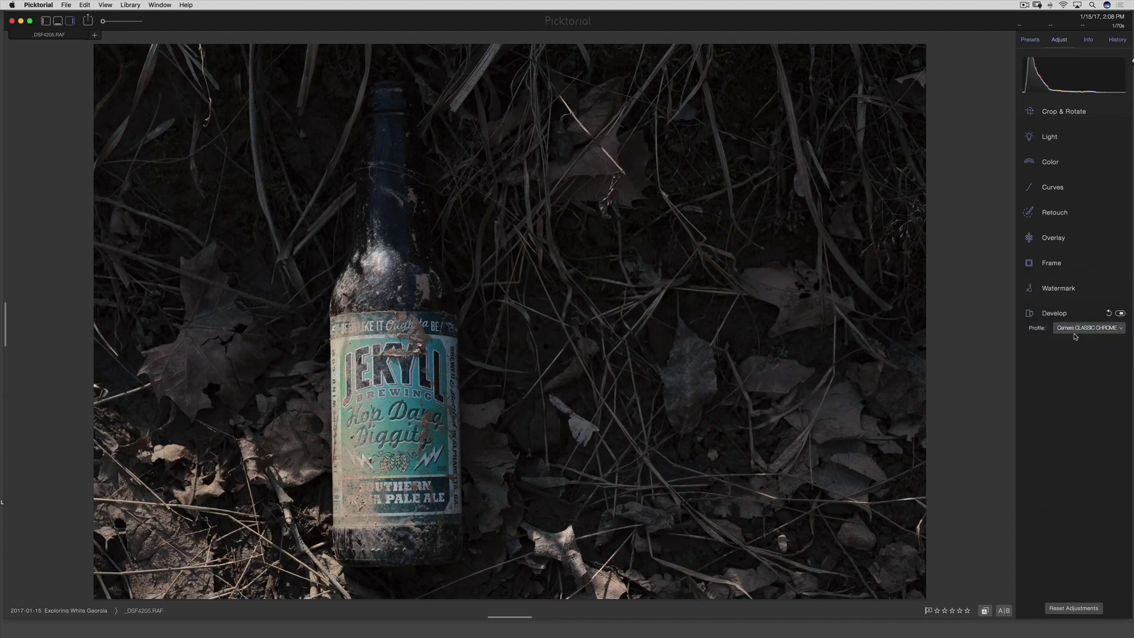